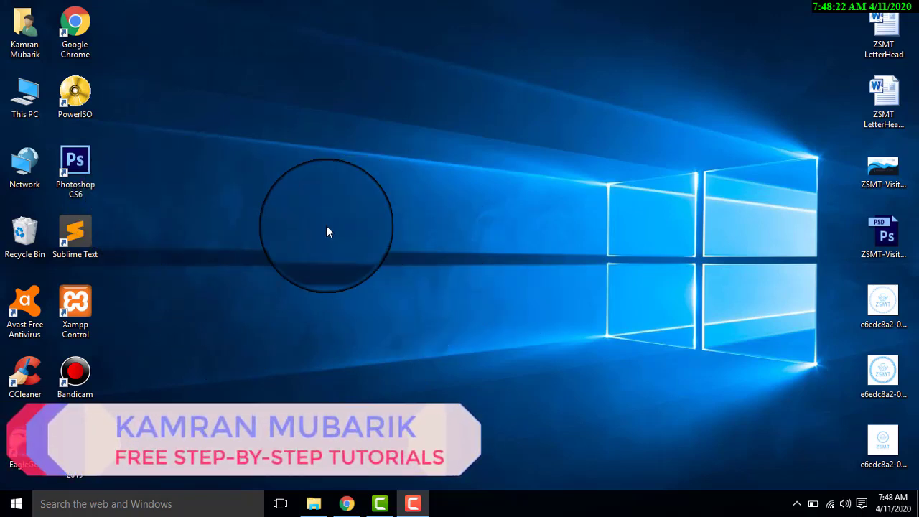
Open the Downloads folder maximized and show its files as large icons.
double_click(32, 33)
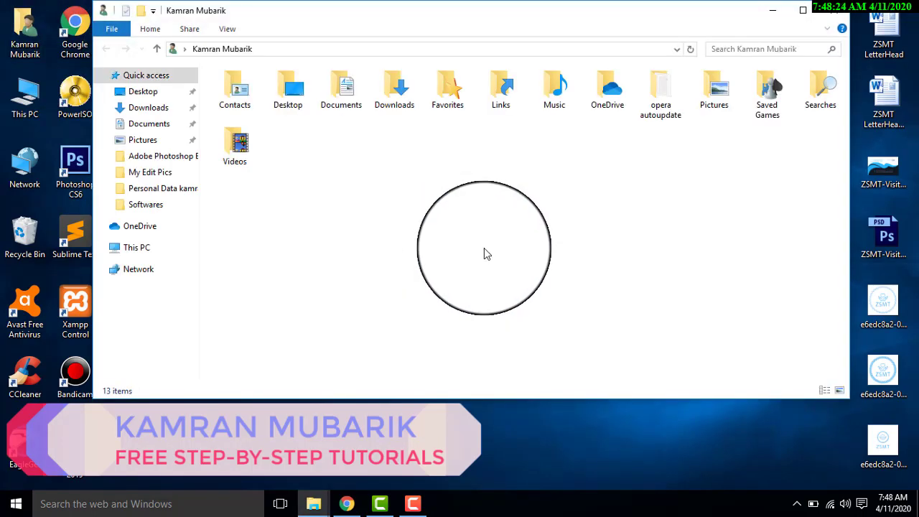
click(801, 11)
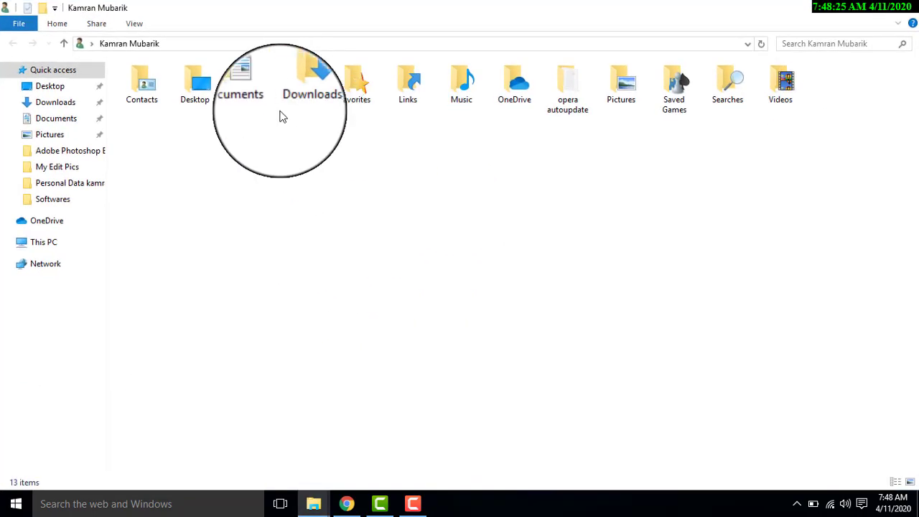
double_click(304, 85)
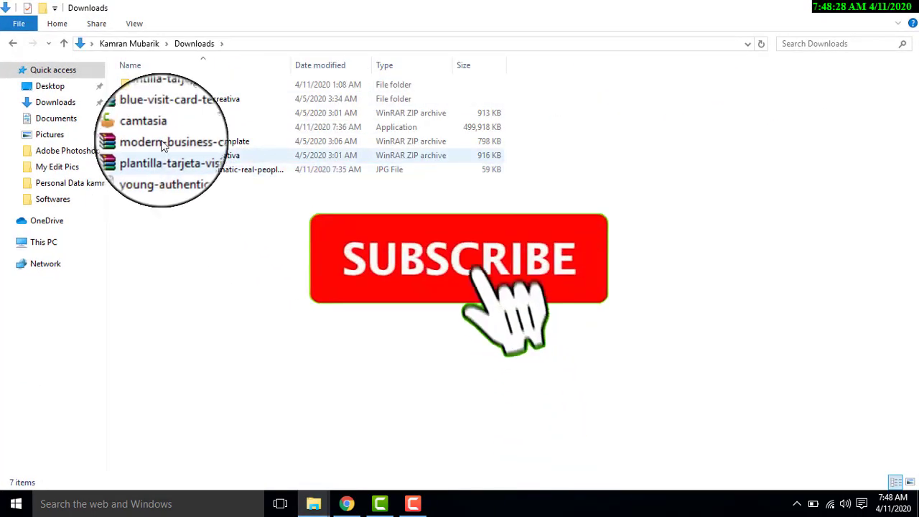
click(134, 24)
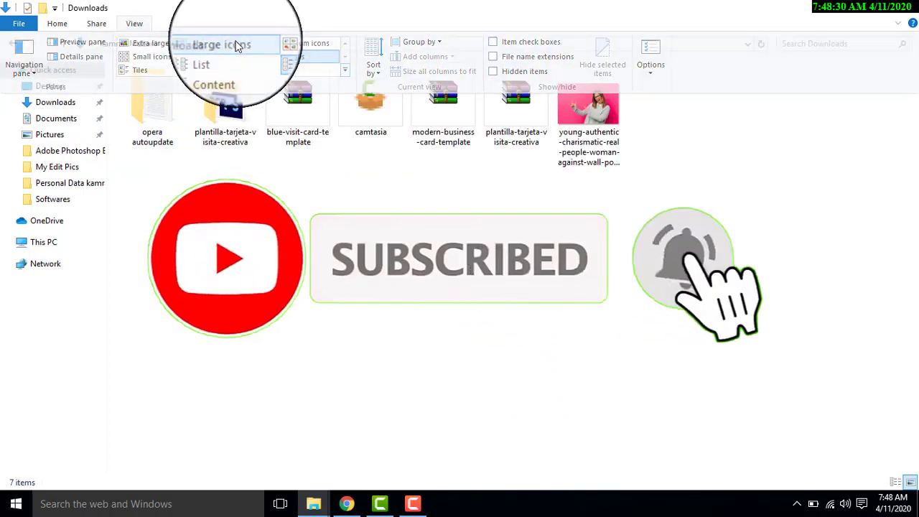
click(265, 43)
Preview the pink-background woman photo, then close it and minimize Explorer.
click(590, 108)
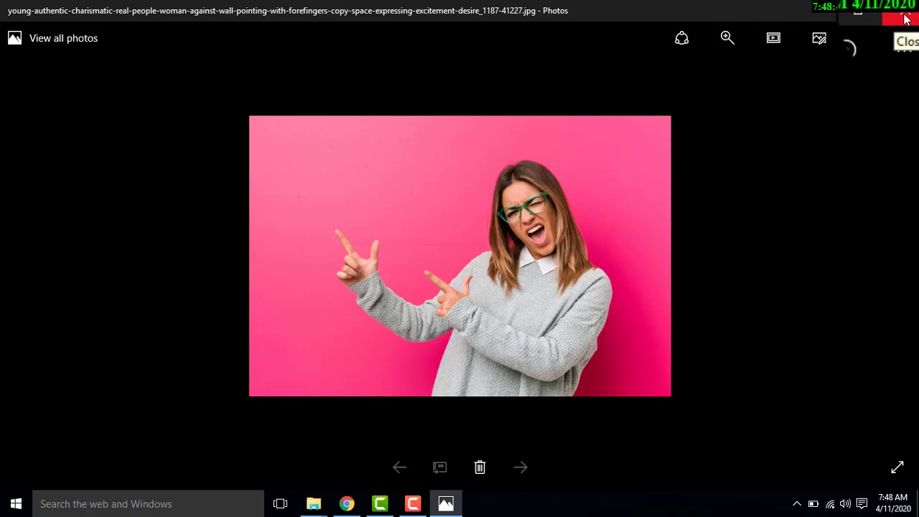
click(905, 15)
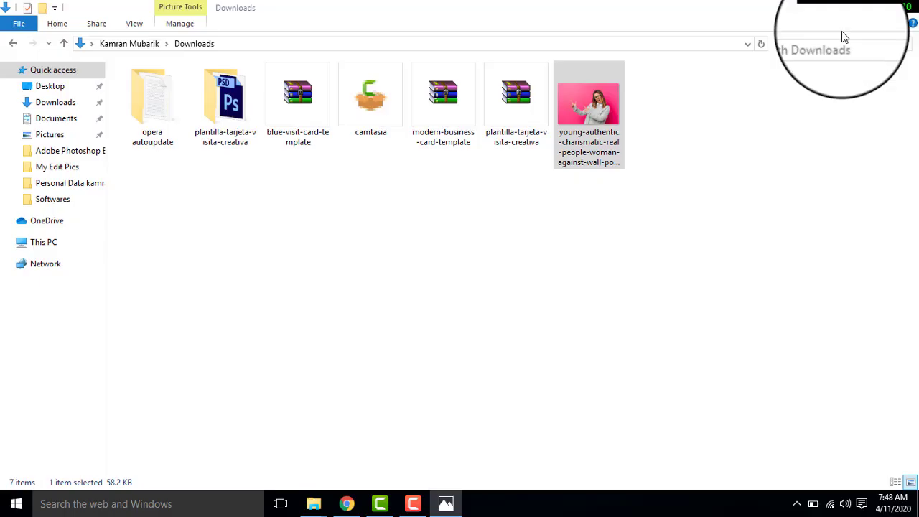
click(850, 7)
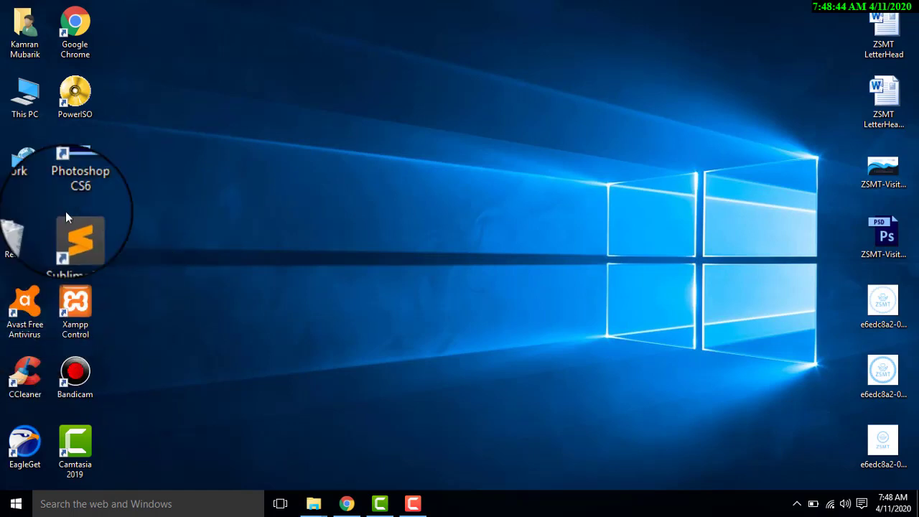
Launch Photoshop CS6 from its desktop shortcut.
double_click(72, 167)
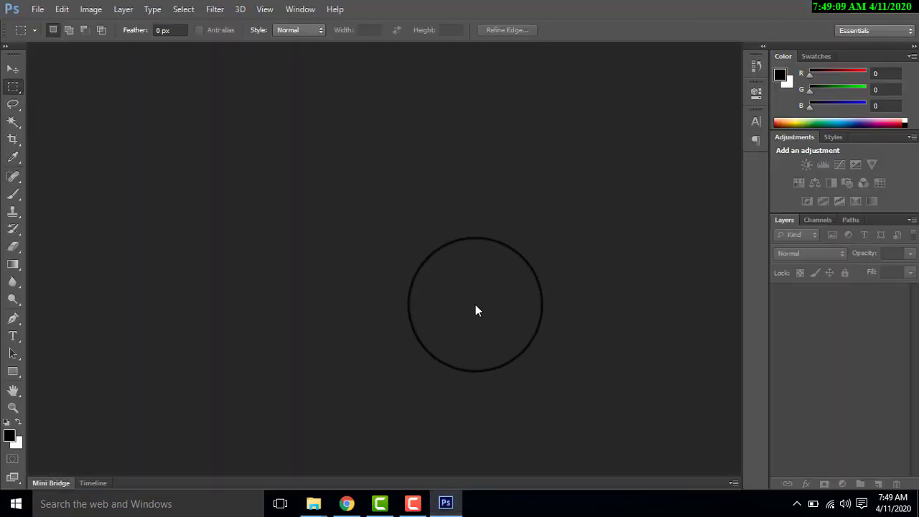
mouse_move(313, 503)
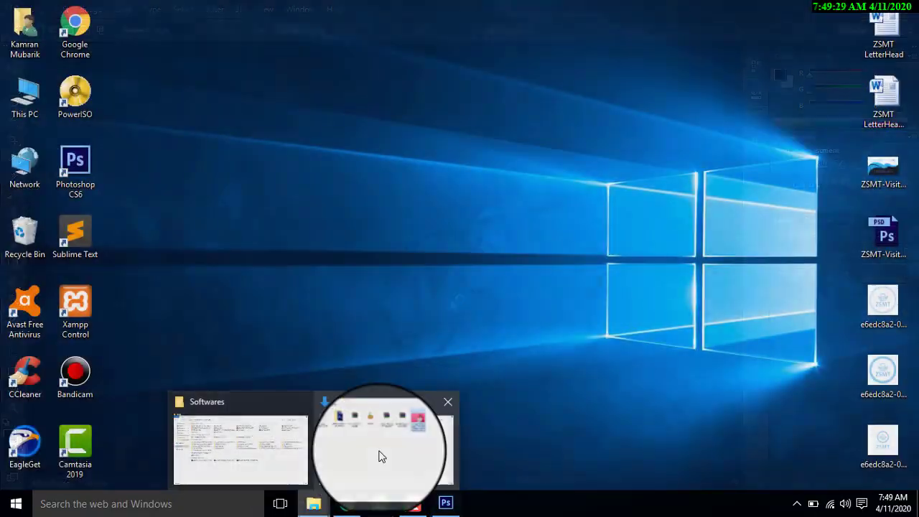
Open the woman photo from Downloads in Photoshop CS6 using Open with > another app.
click(382, 457)
right_click(592, 95)
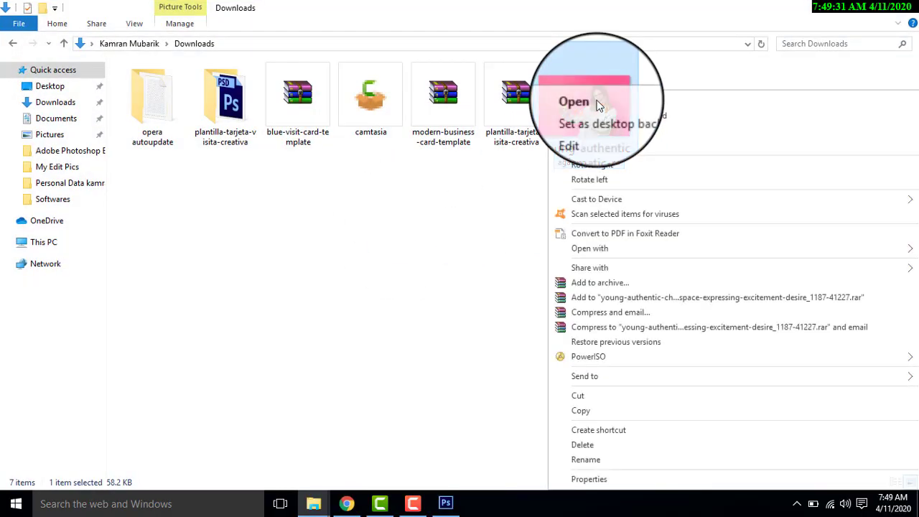
mouse_move(597, 248)
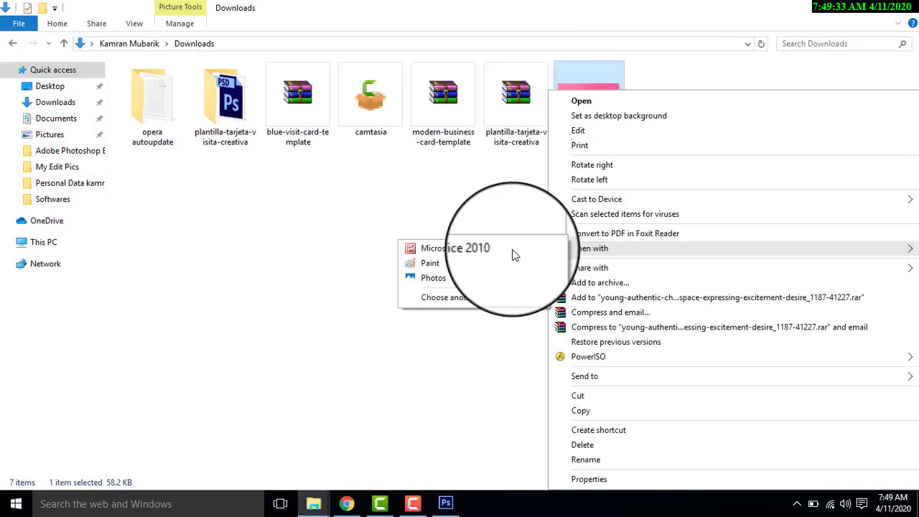
click(460, 300)
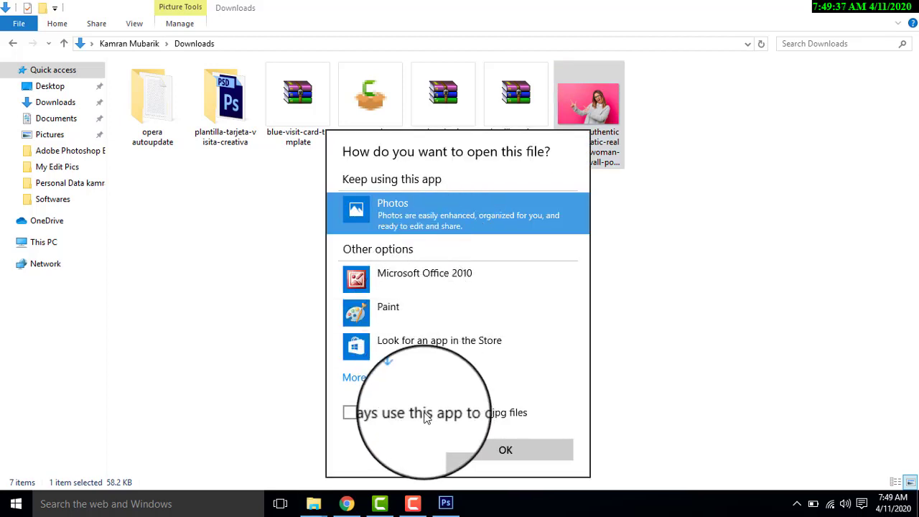
click(355, 377)
scroll(416, 367, down, 2)
click(437, 309)
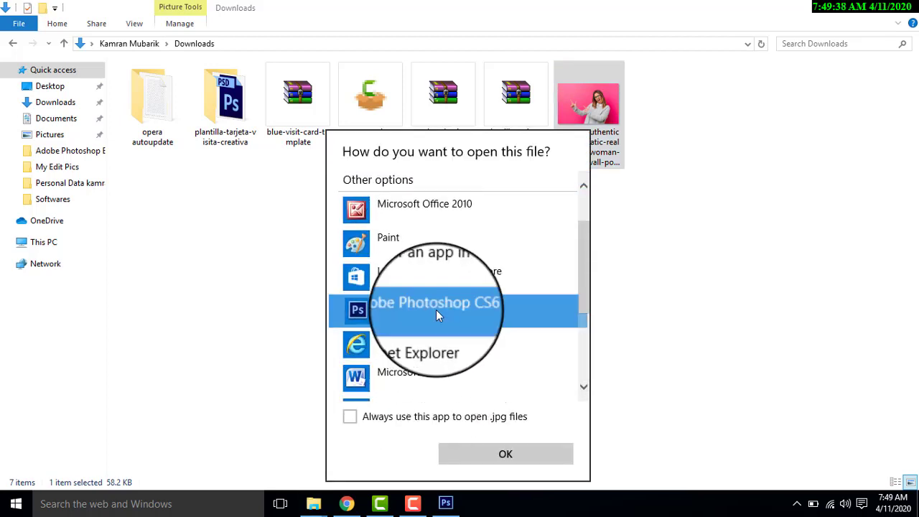
click(506, 456)
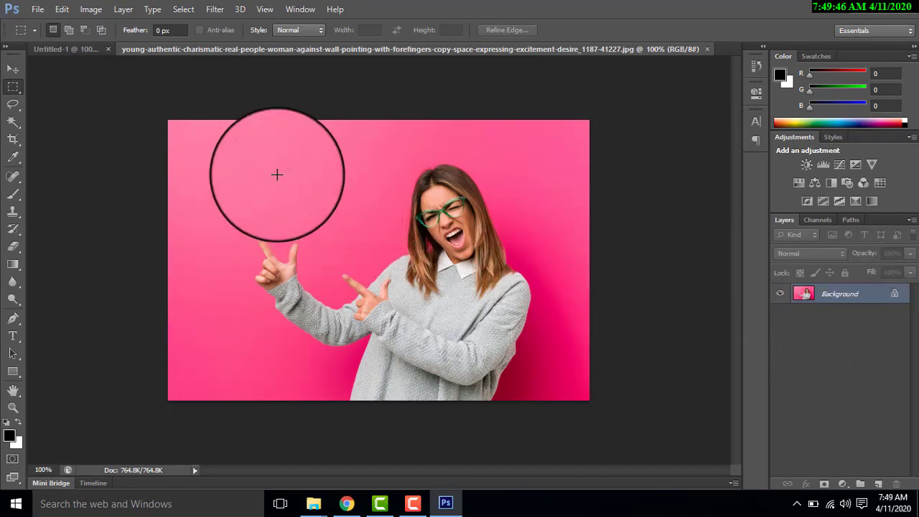
Convert the locked Background layer into a normal layer named Layer 0.
double_click(835, 296)
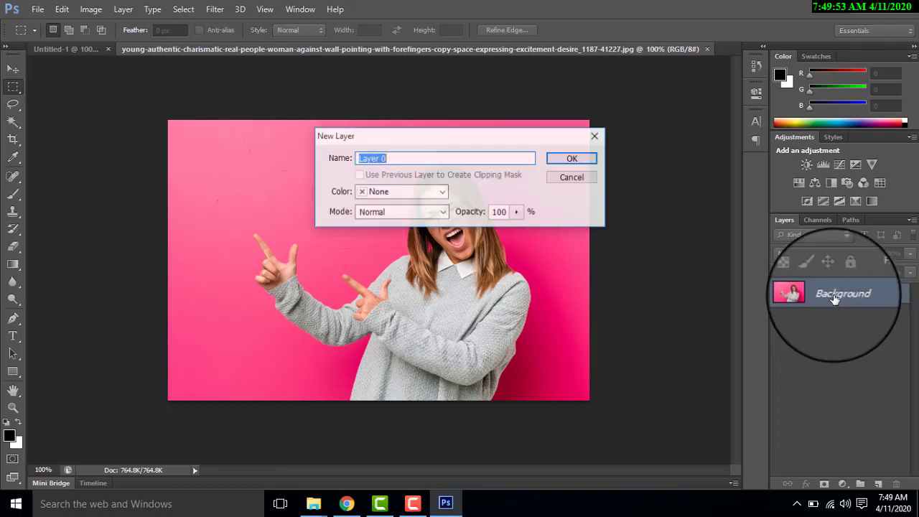
click(571, 161)
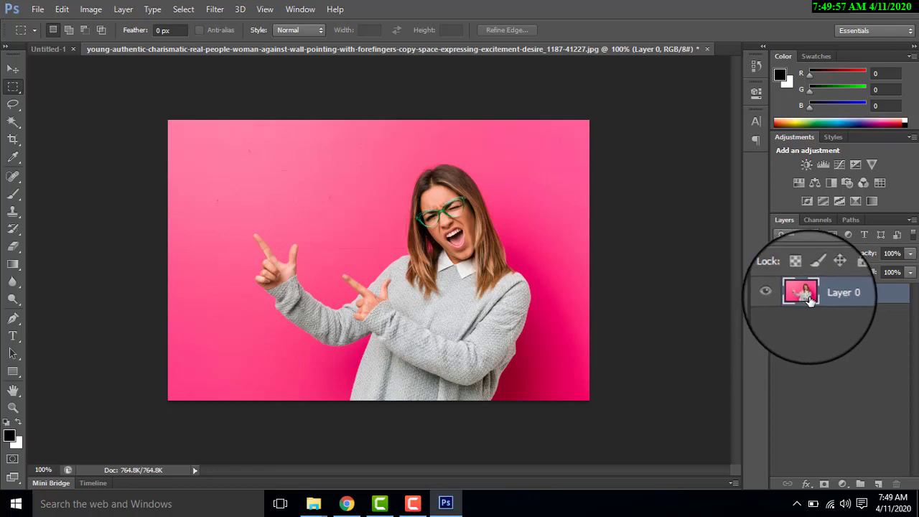
Magic Wand-add the right, lower-right, sweater-side and lower-left pink areas to the selection.
click(14, 126)
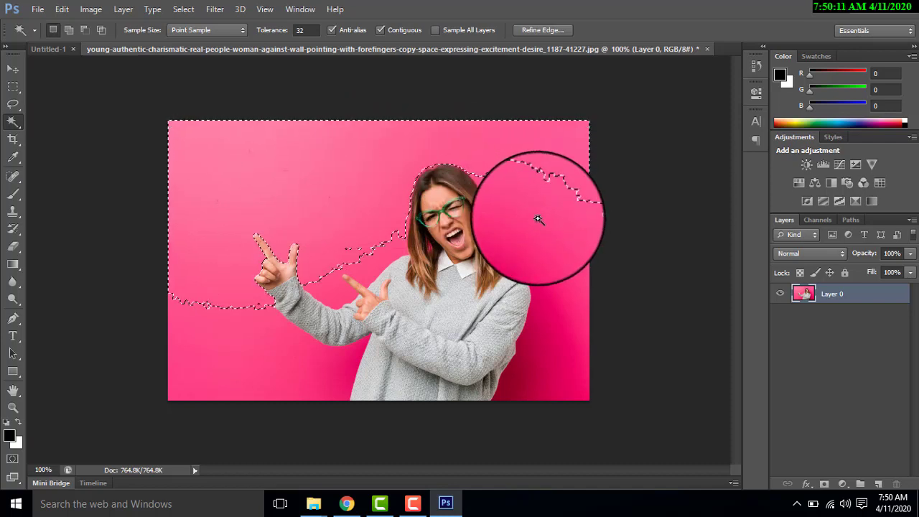
click(69, 30)
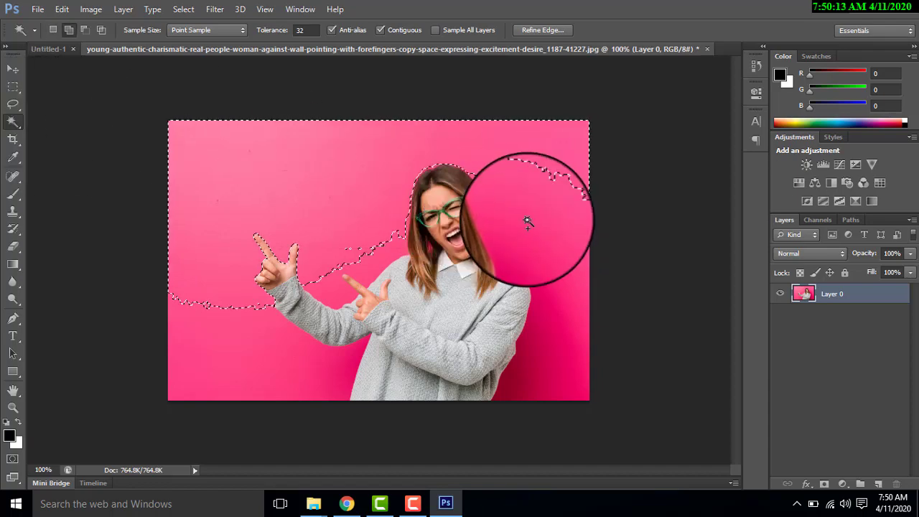
click(537, 248)
click(553, 316)
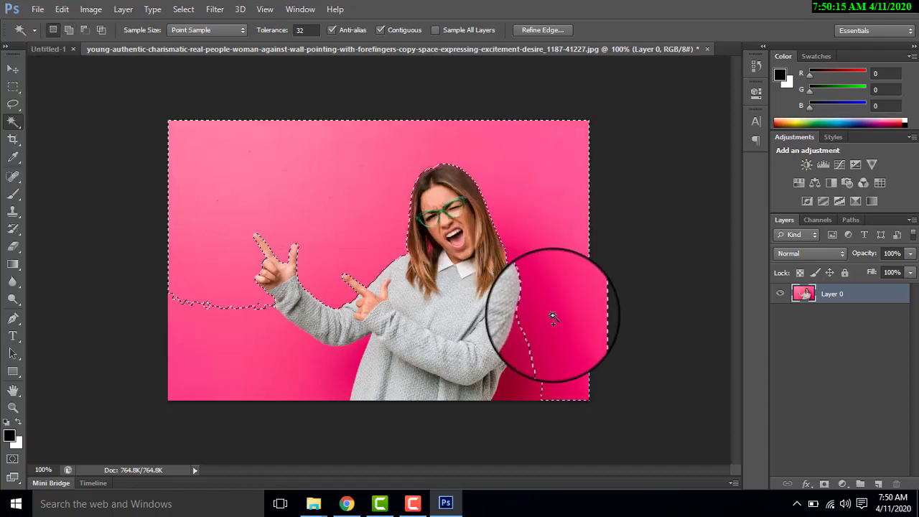
click(540, 372)
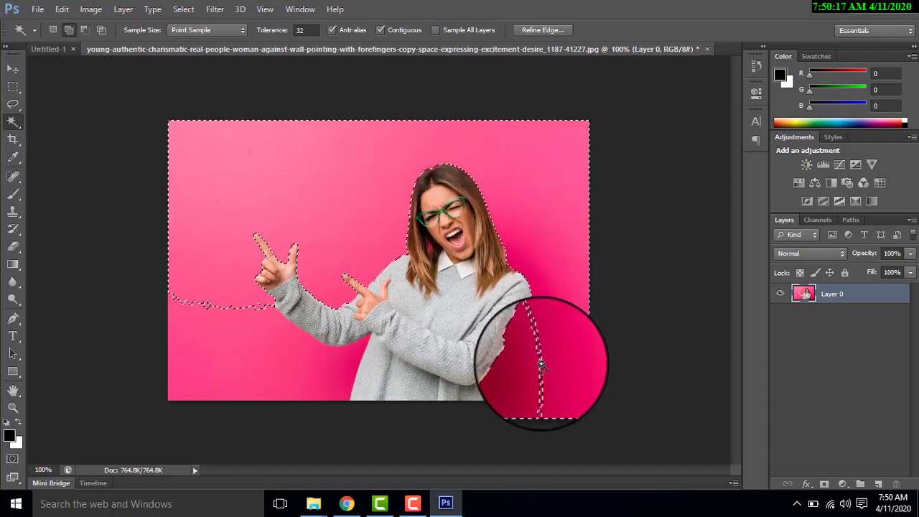
click(253, 335)
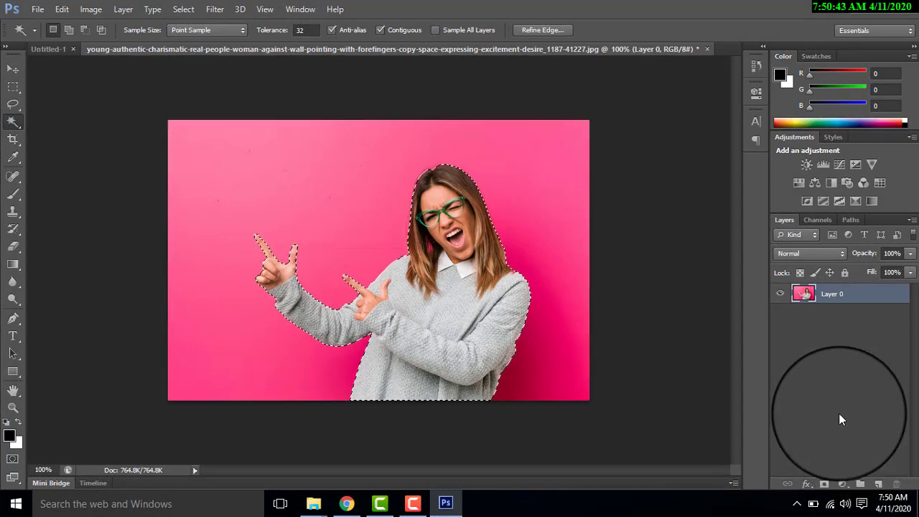
Add a layer mask hiding the pink background and feather it to 1.0 px.
click(826, 486)
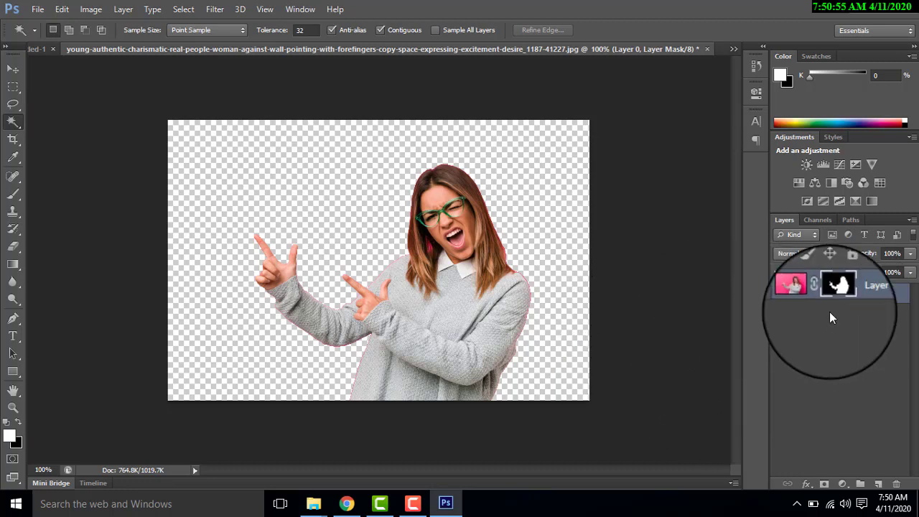
double_click(835, 295)
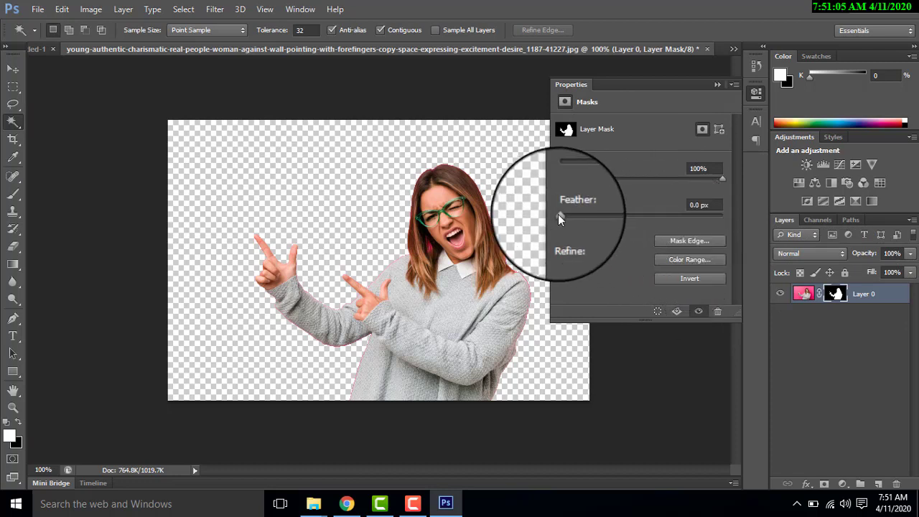
drag(560, 215, 568, 215)
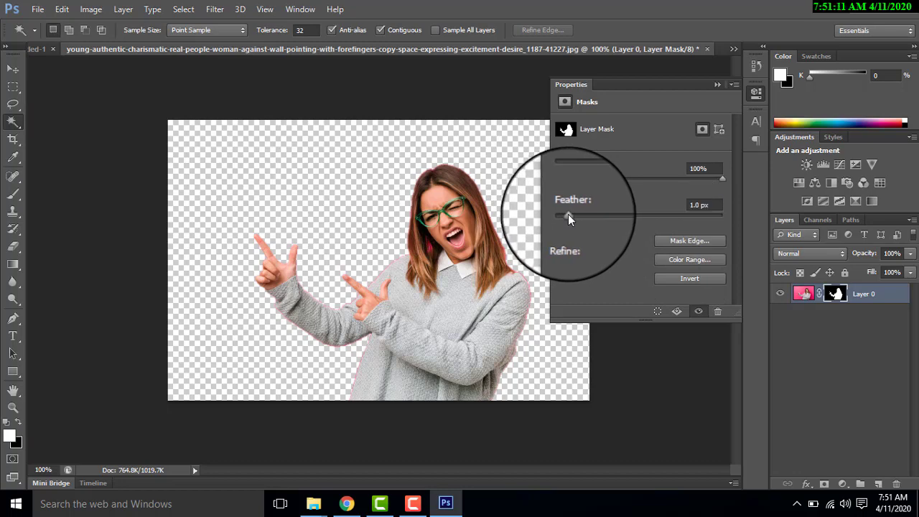
click(689, 241)
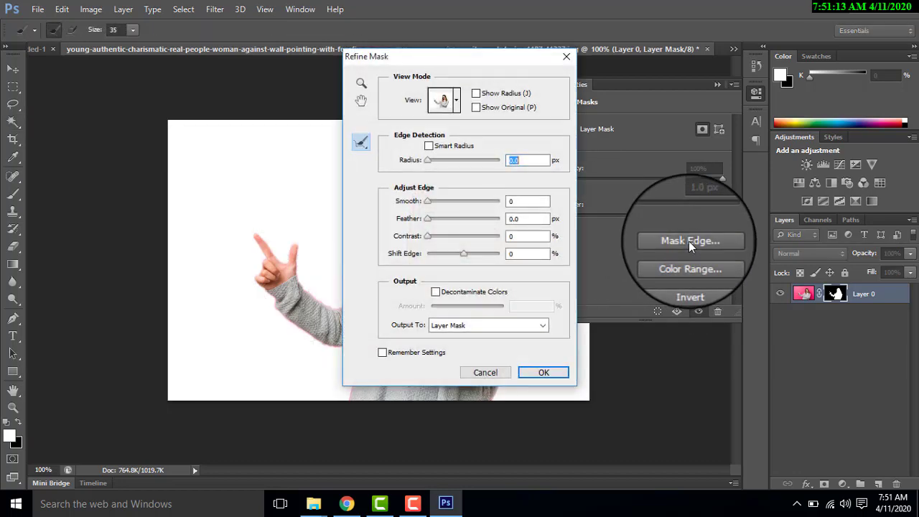
Refine the mask viewed On Black: Smart Radius 0.3 px, Smooth 7, Contrast 5%, Shift Edge +16%.
drag(510, 72, 788, 99)
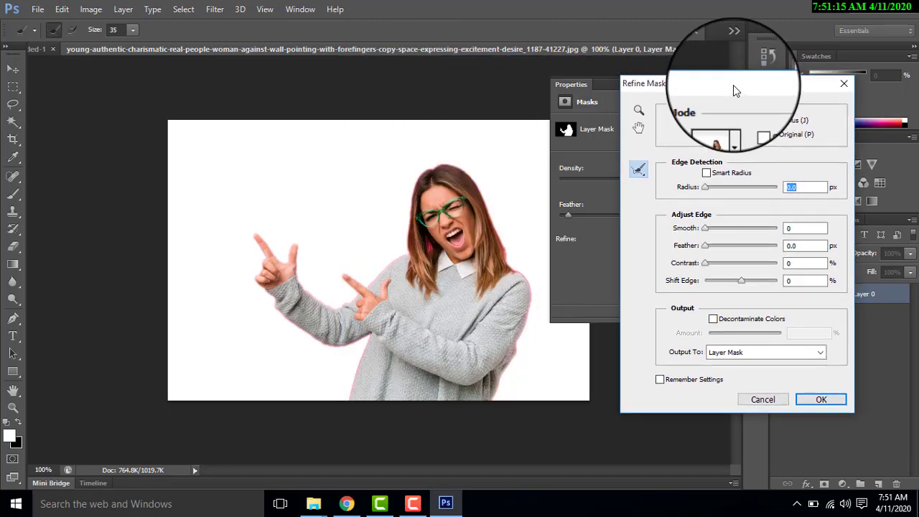
click(736, 128)
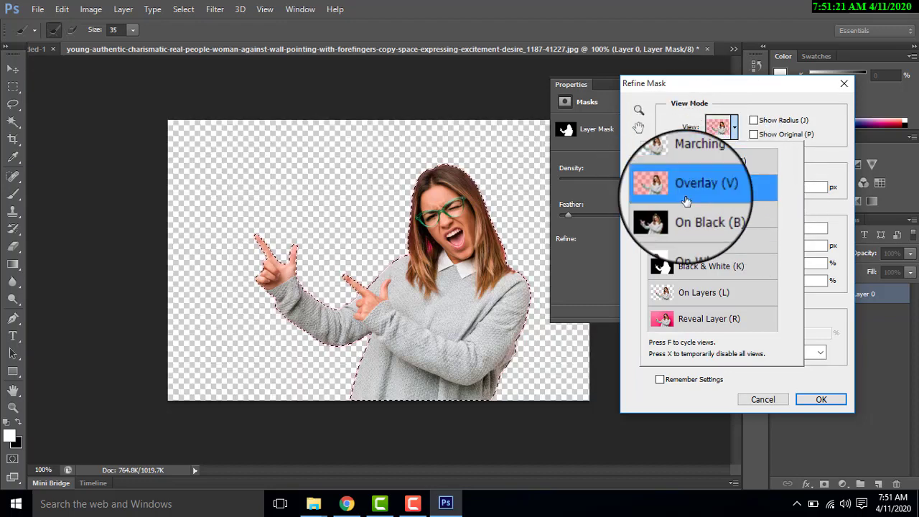
click(770, 212)
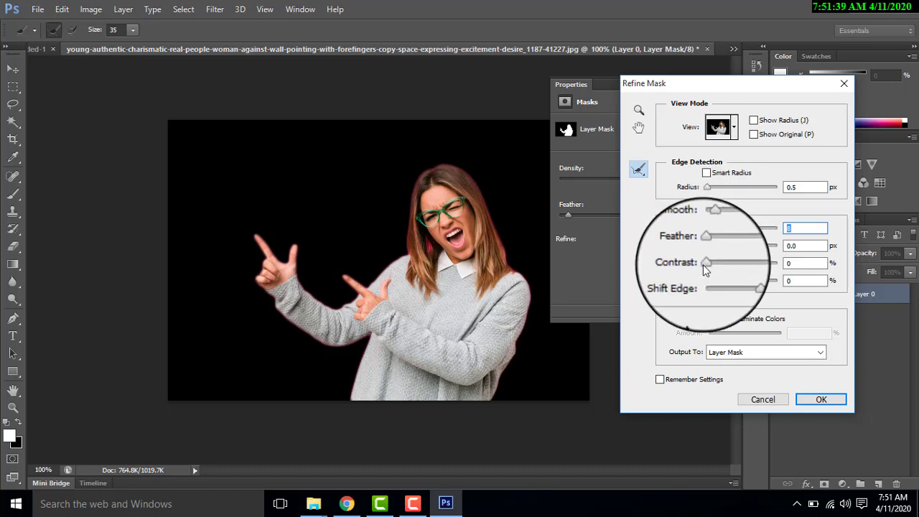
drag(704, 263, 709, 264)
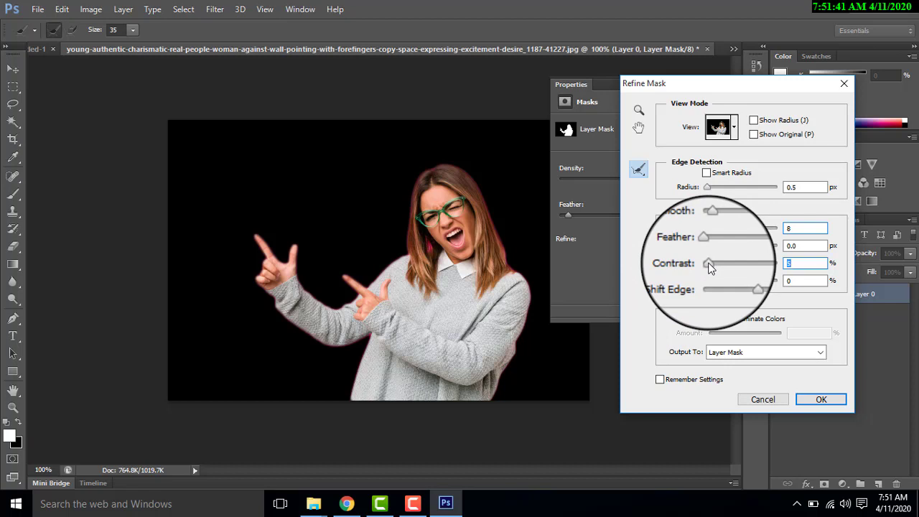
click(747, 283)
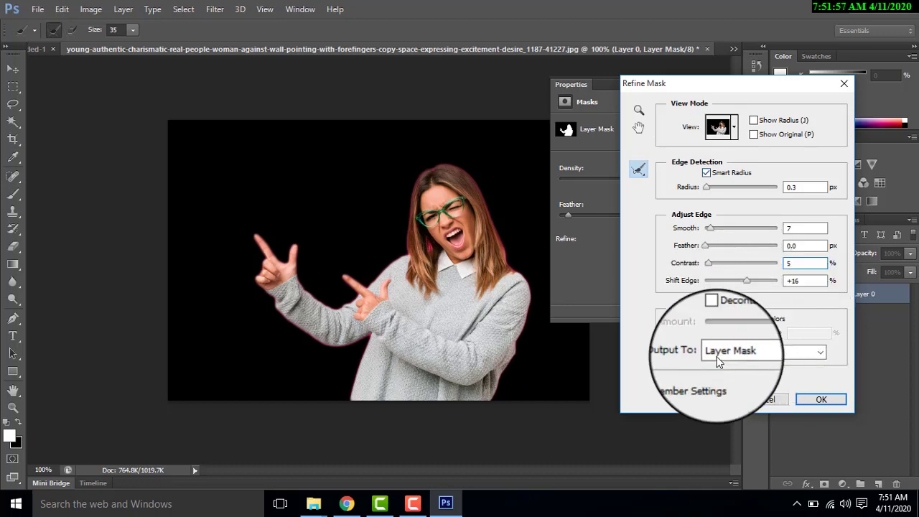
click(822, 402)
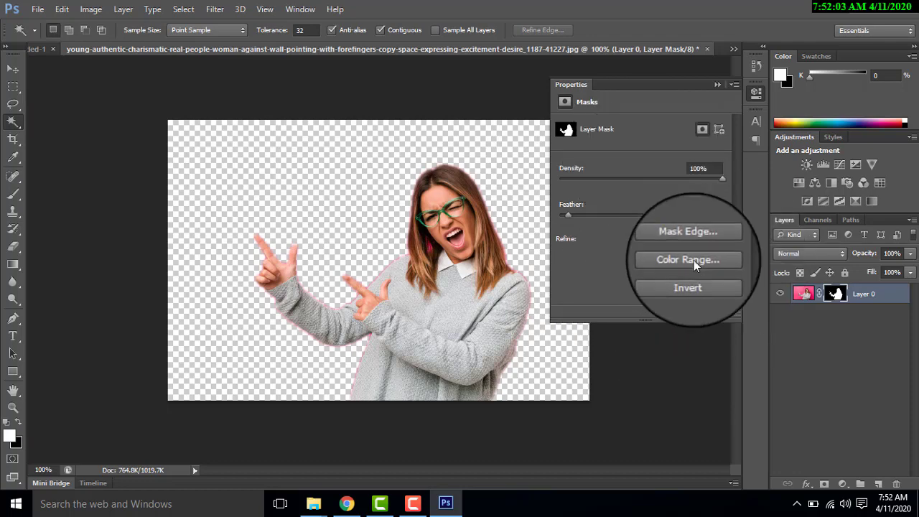
Save for Web as PNG-24 with Transparency, saving the file into Downloads.
click(717, 85)
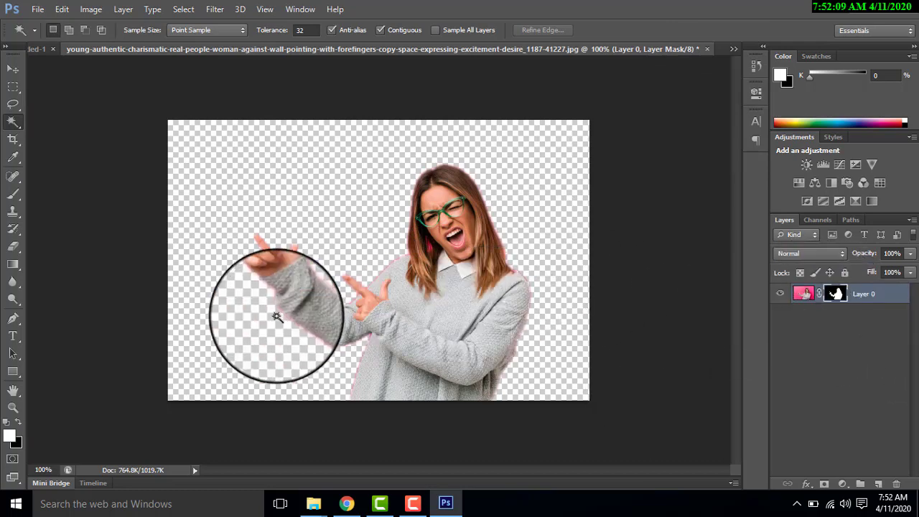
click(37, 10)
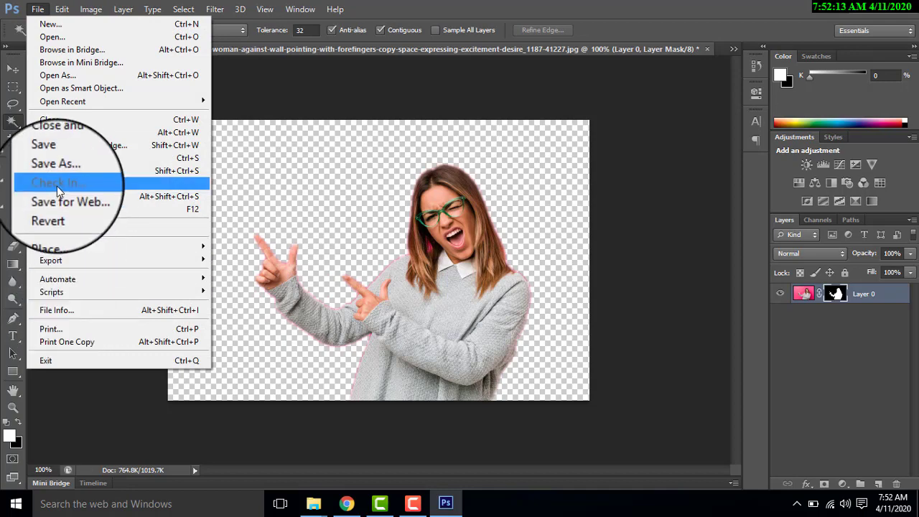
click(83, 196)
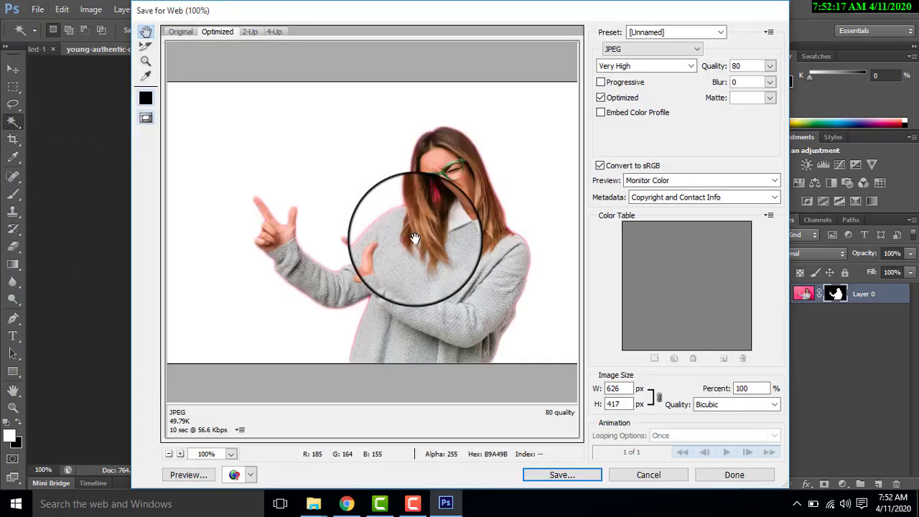
click(671, 66)
click(666, 50)
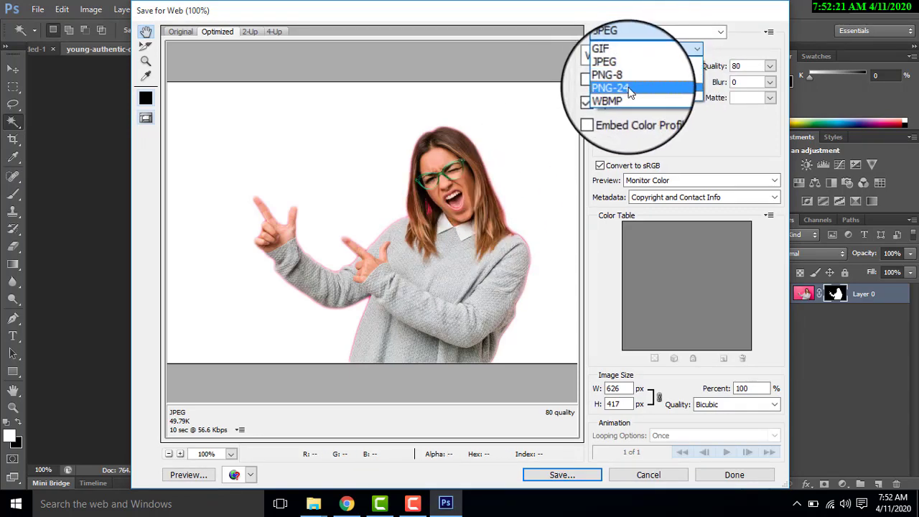
click(632, 86)
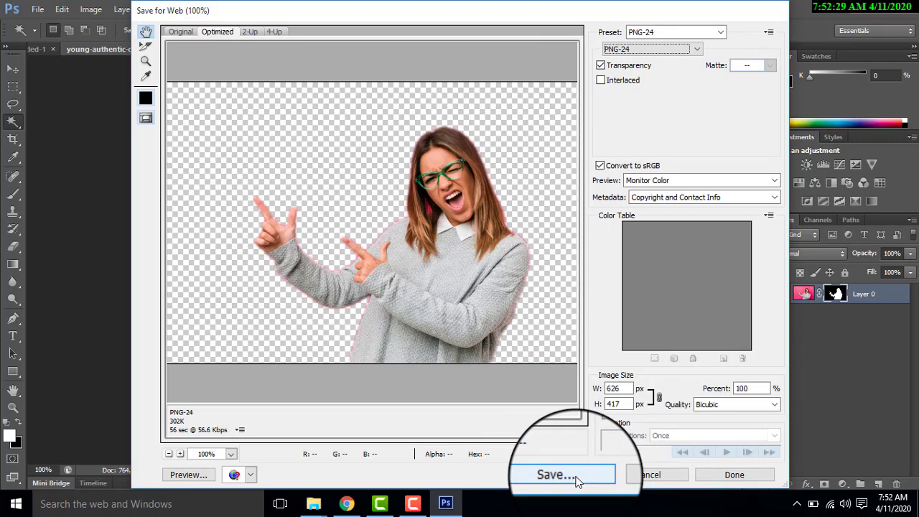
click(575, 477)
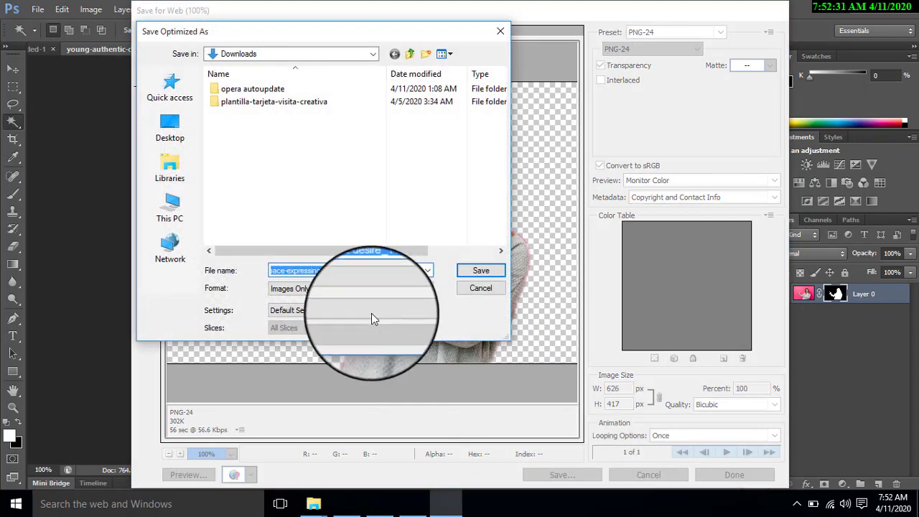
click(474, 274)
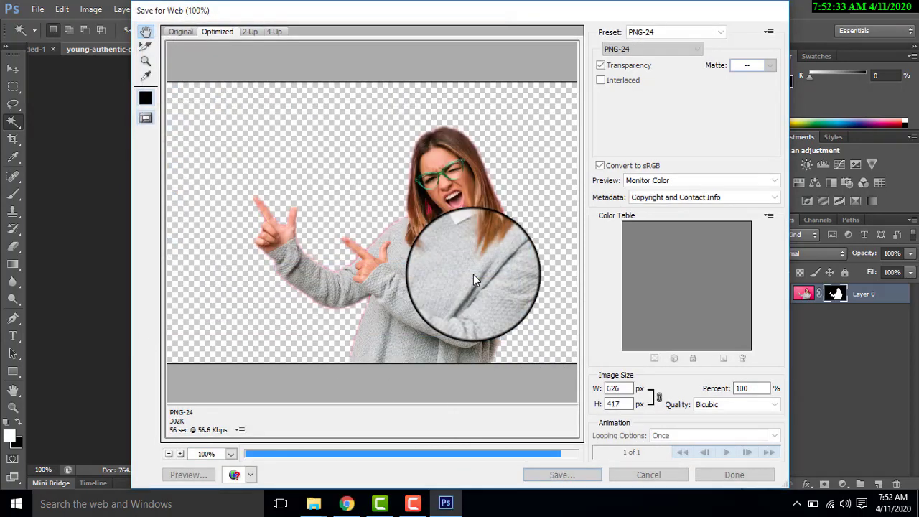
mouse_move(314, 503)
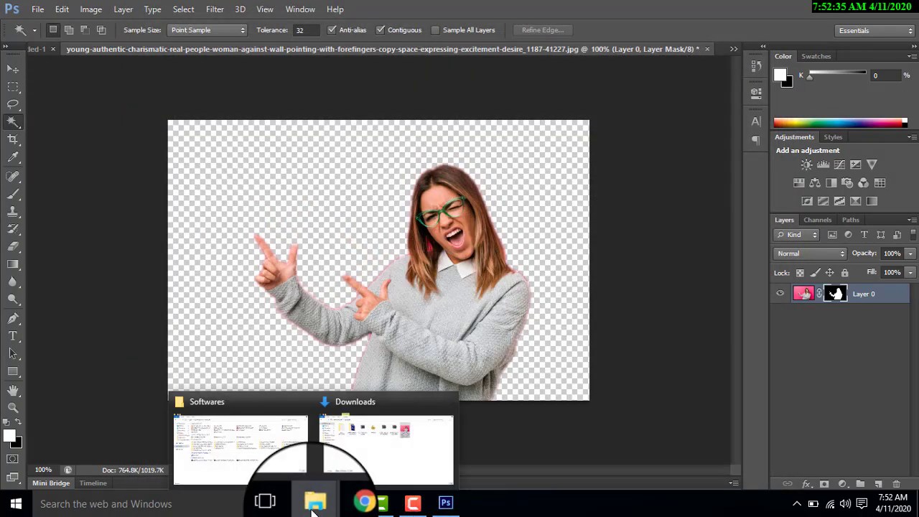
View the exported PNG from Downloads in Photos to check transparency, then close it.
click(360, 447)
double_click(657, 106)
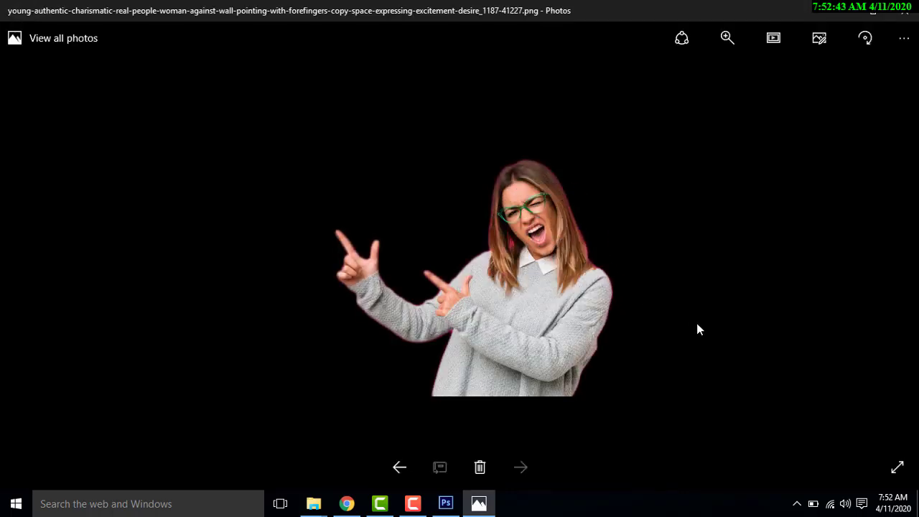
mouse_move(901, 13)
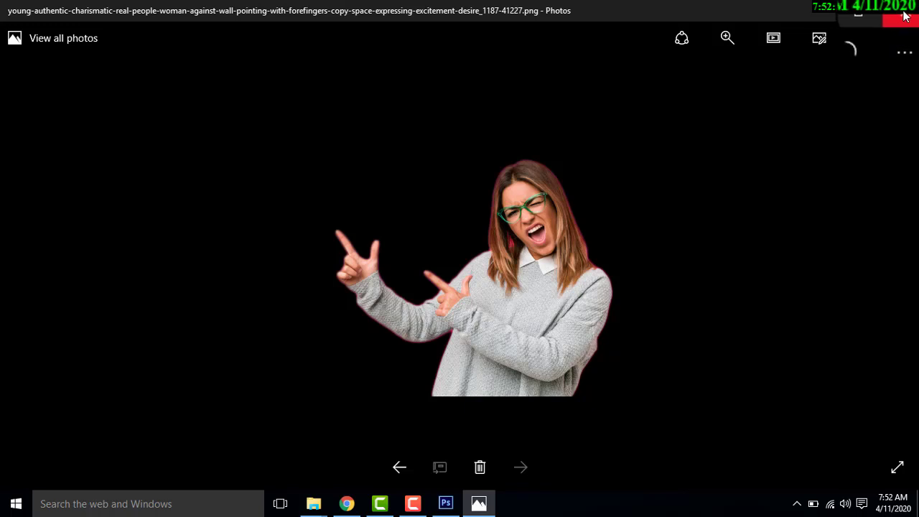
click(906, 17)
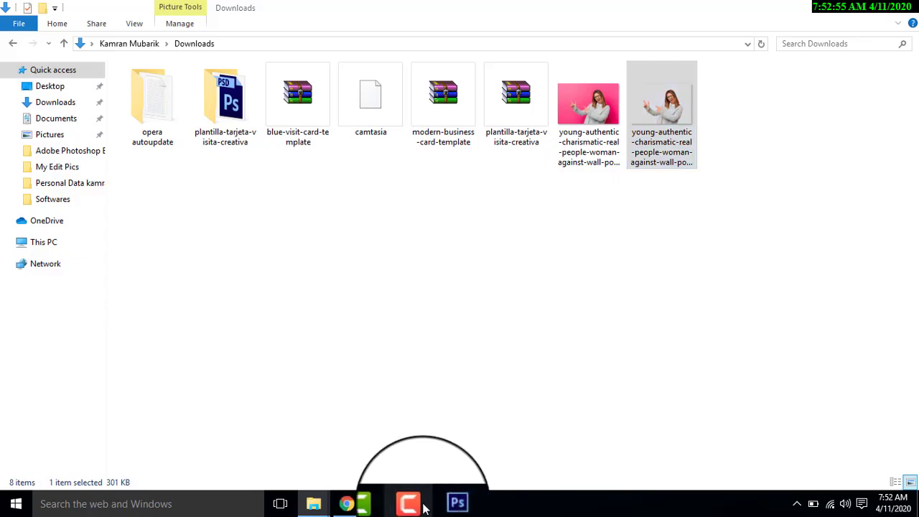
click(413, 503)
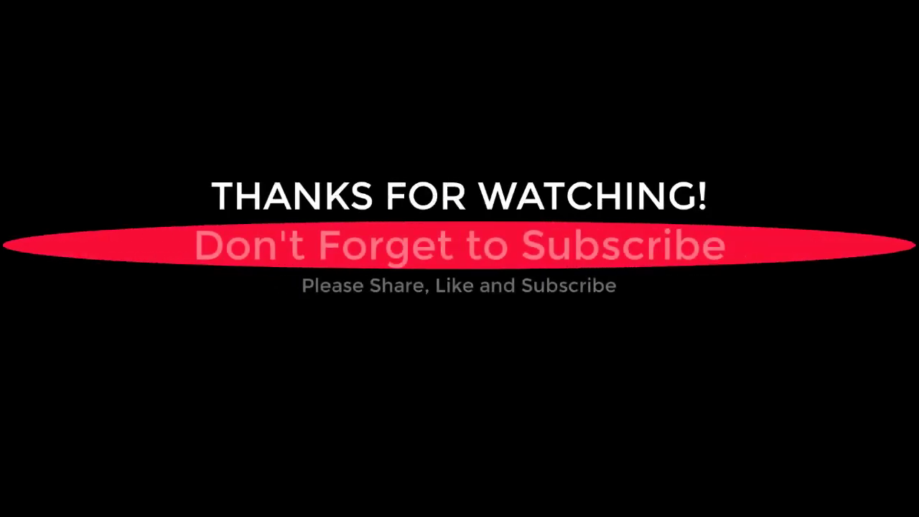